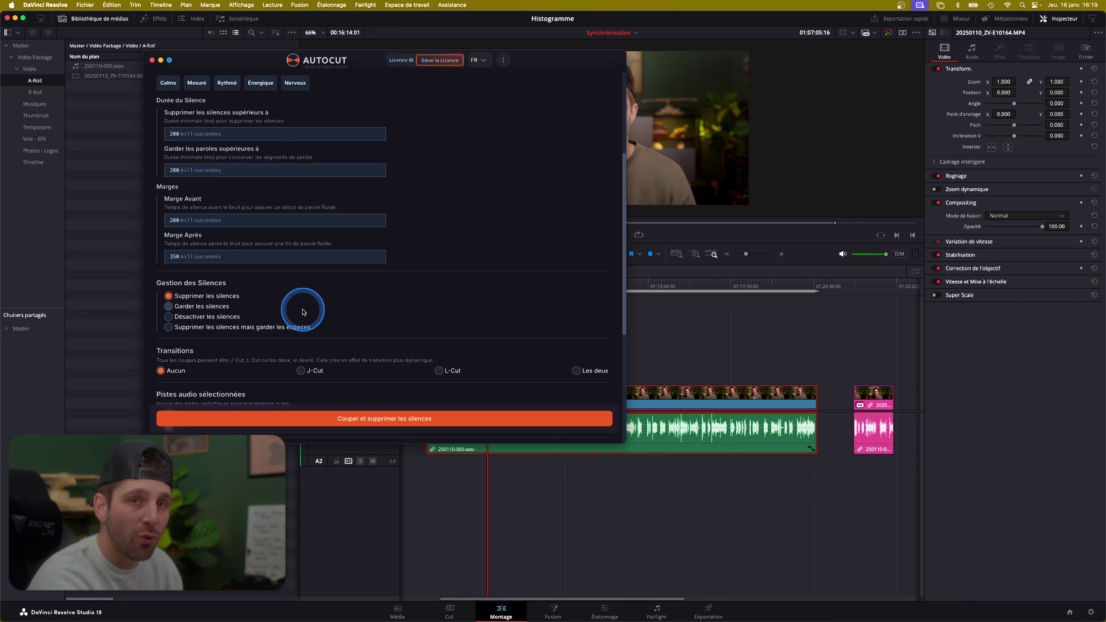
Cut and delete the timeline's silences, with no transitions and audio tracks A1 and A2 included
scroll(300, 312, "down", 3)
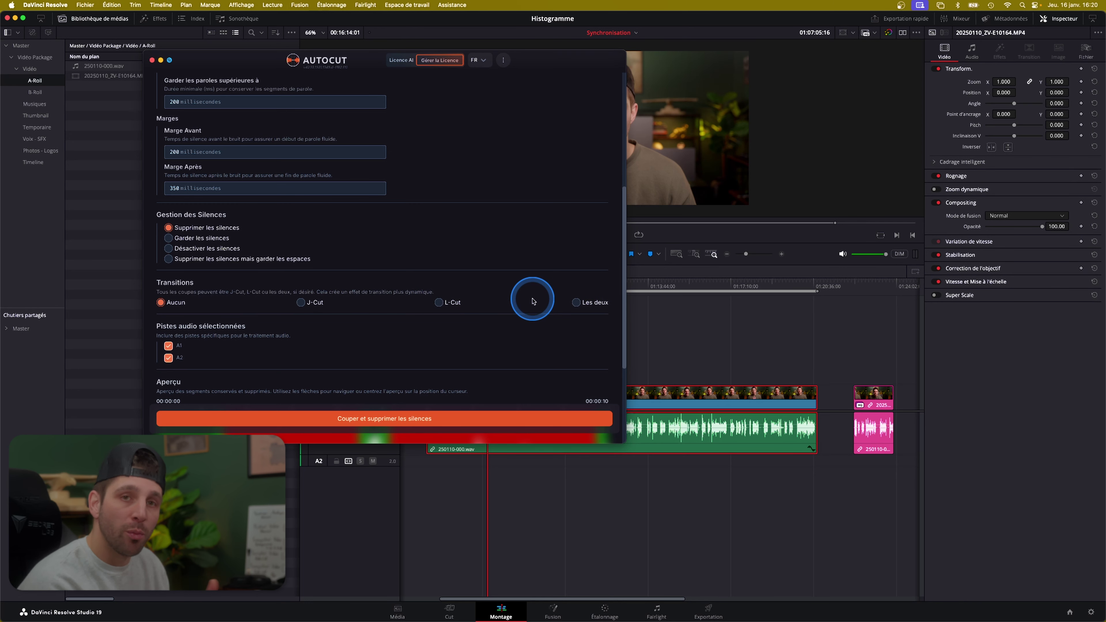
scroll(532, 300, "down", 5)
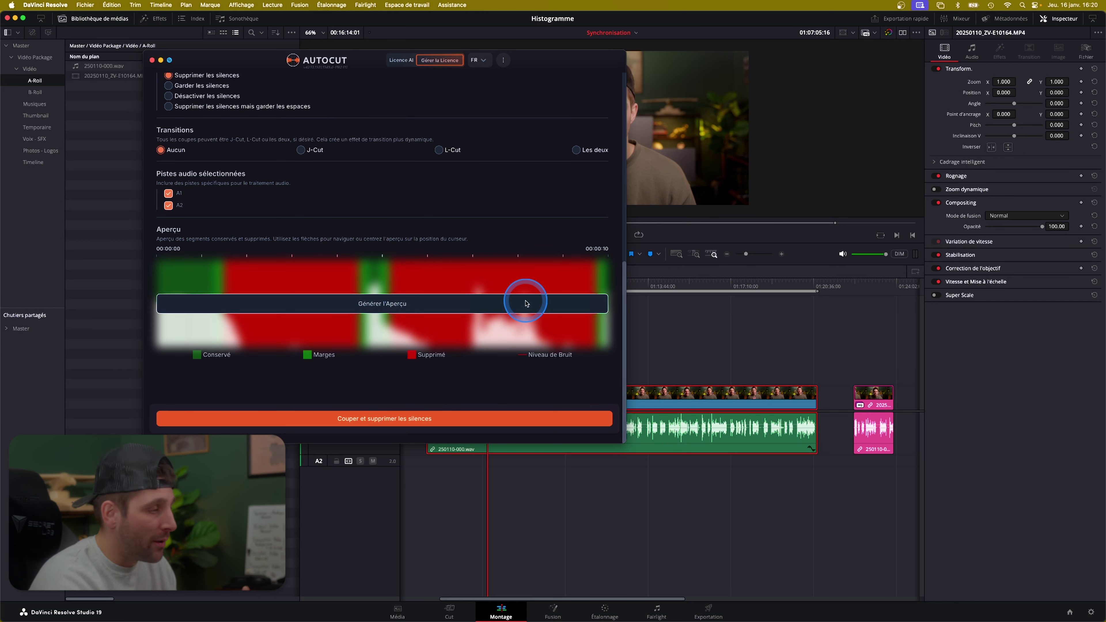
left_click(414, 419)
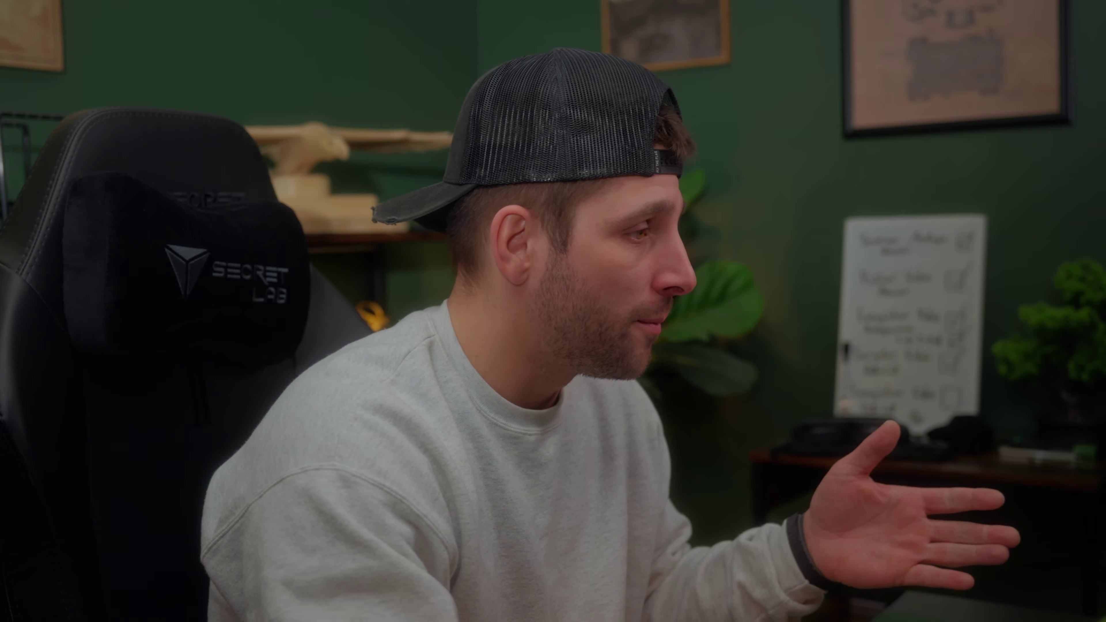
Dismiss the completion report and minimize the AutoCut window to return to the timeline
left_click(375, 301)
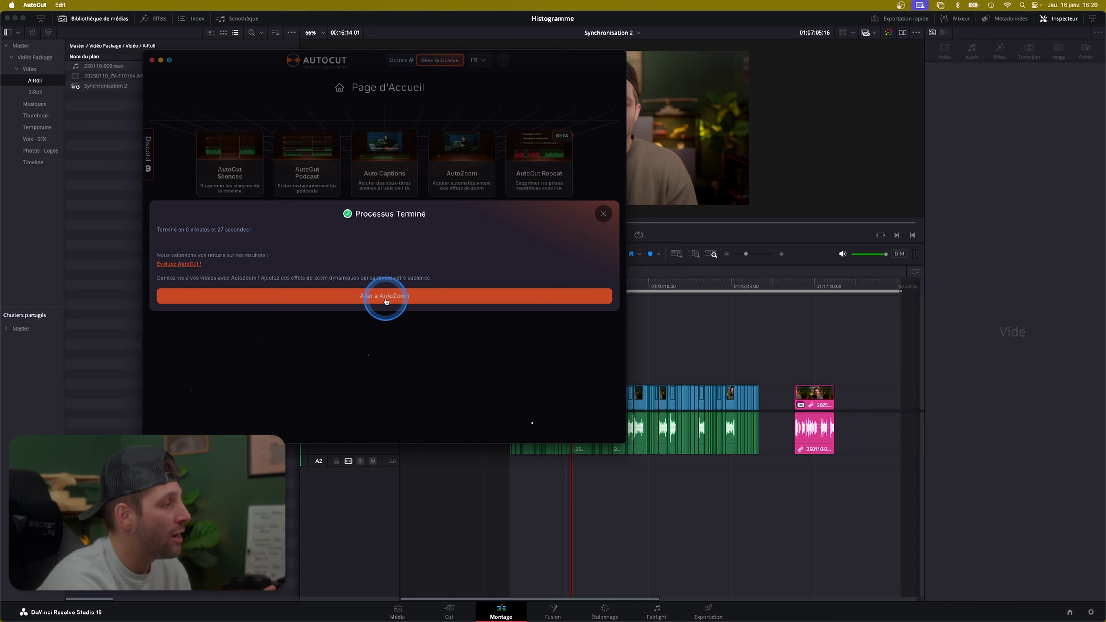
left_click(602, 214)
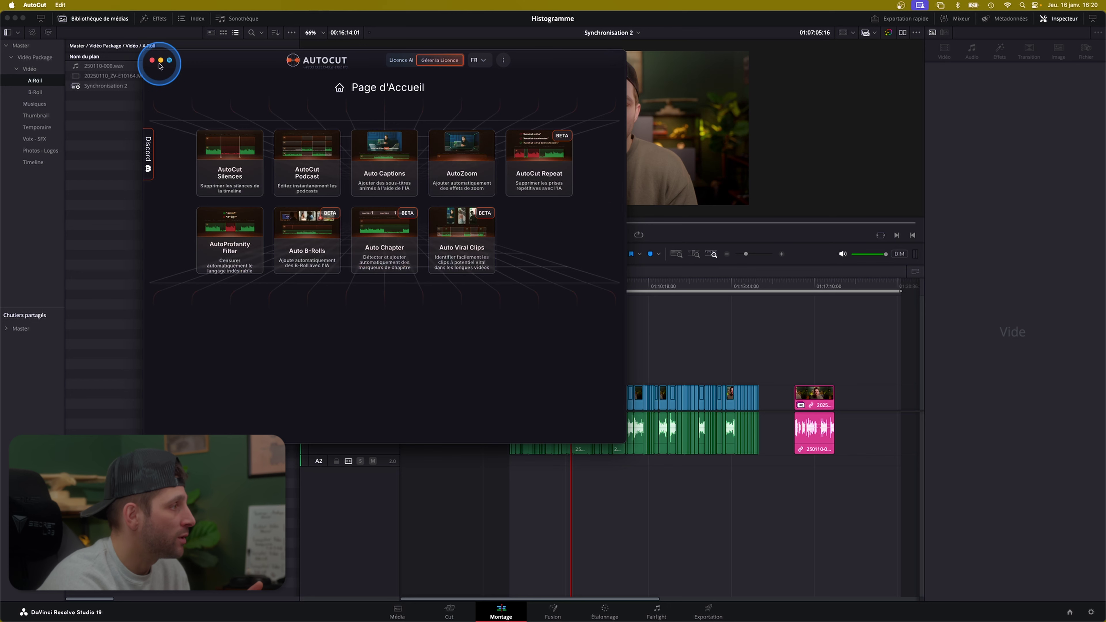
left_click(161, 60)
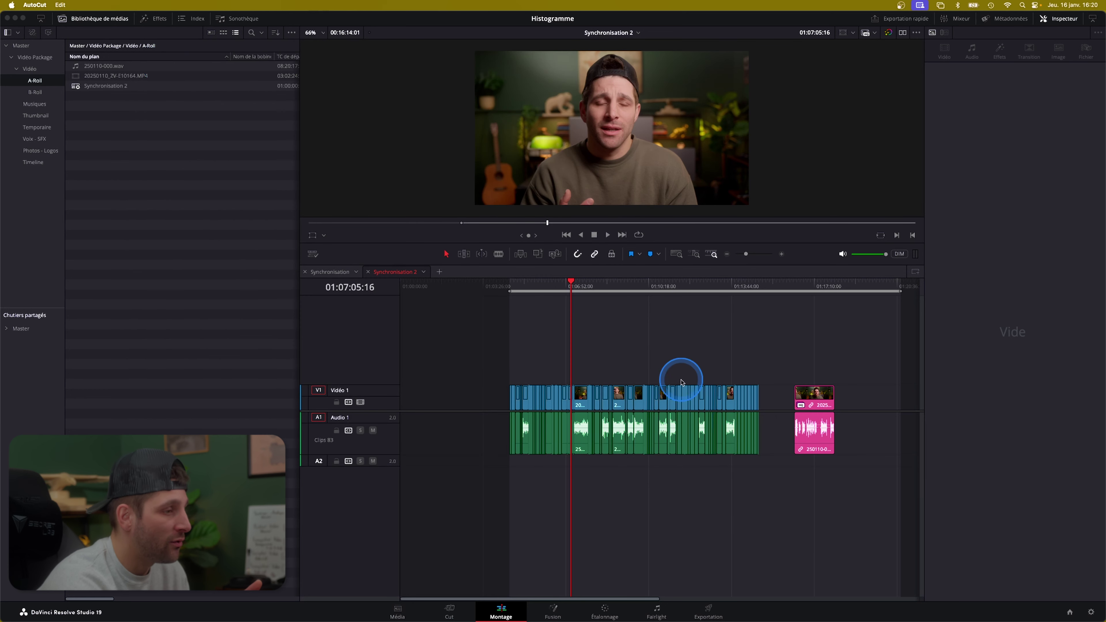
Mark the in and out range around the cut clips on the timeline, leaving out the separate pink clip
scroll(597, 404, "right", 5)
scroll(596, 396, "left", 1)
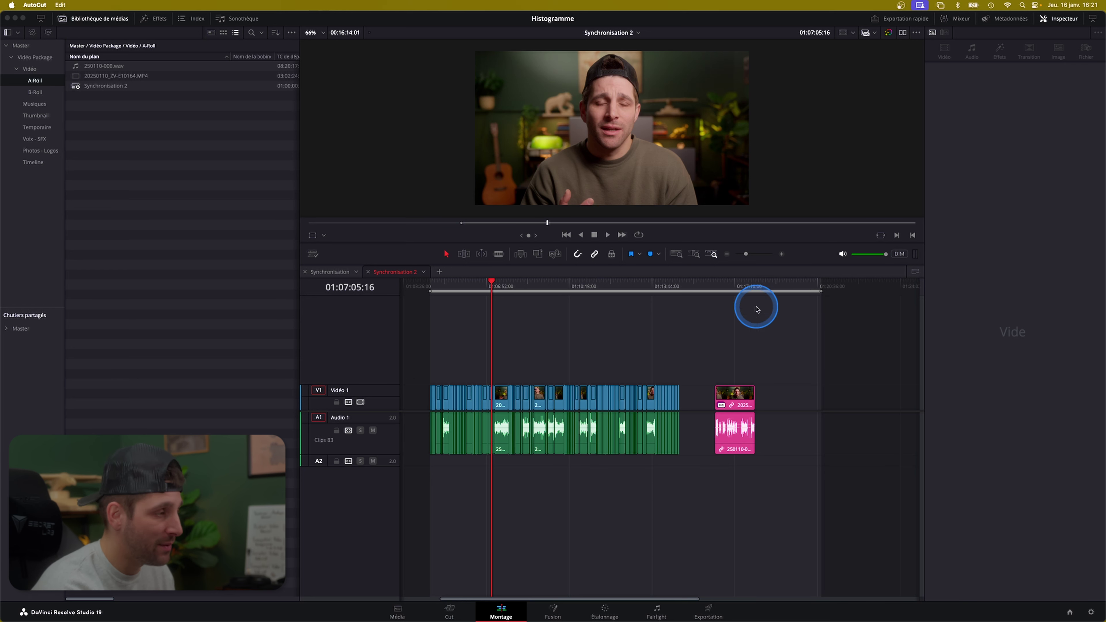
left_click_drag(410, 366, 683, 483)
key("shift+a")
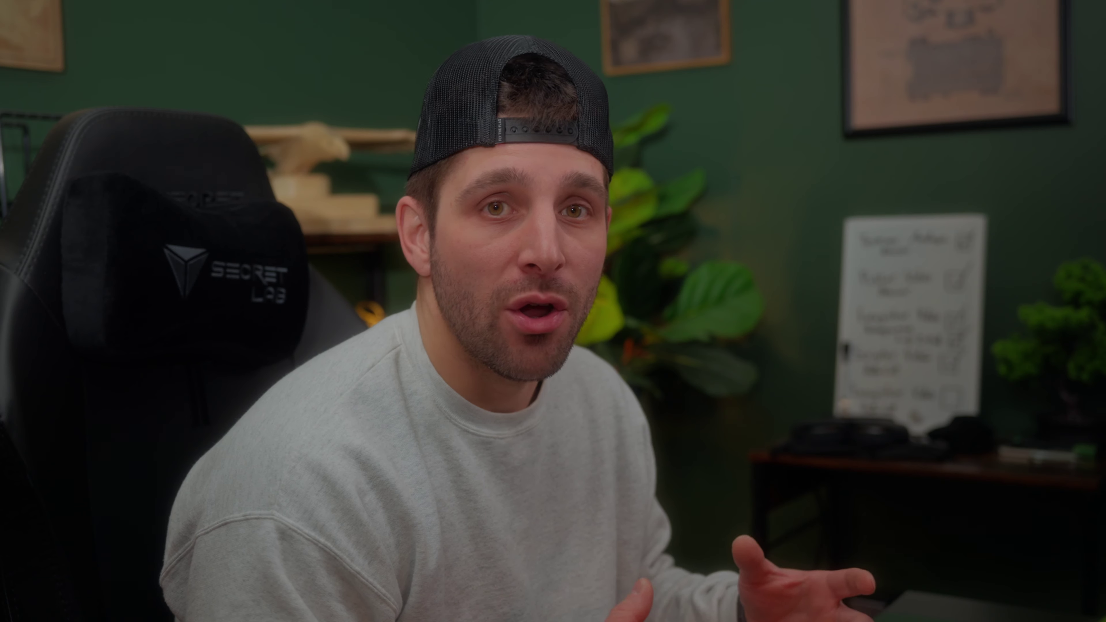
left_click(540, 344)
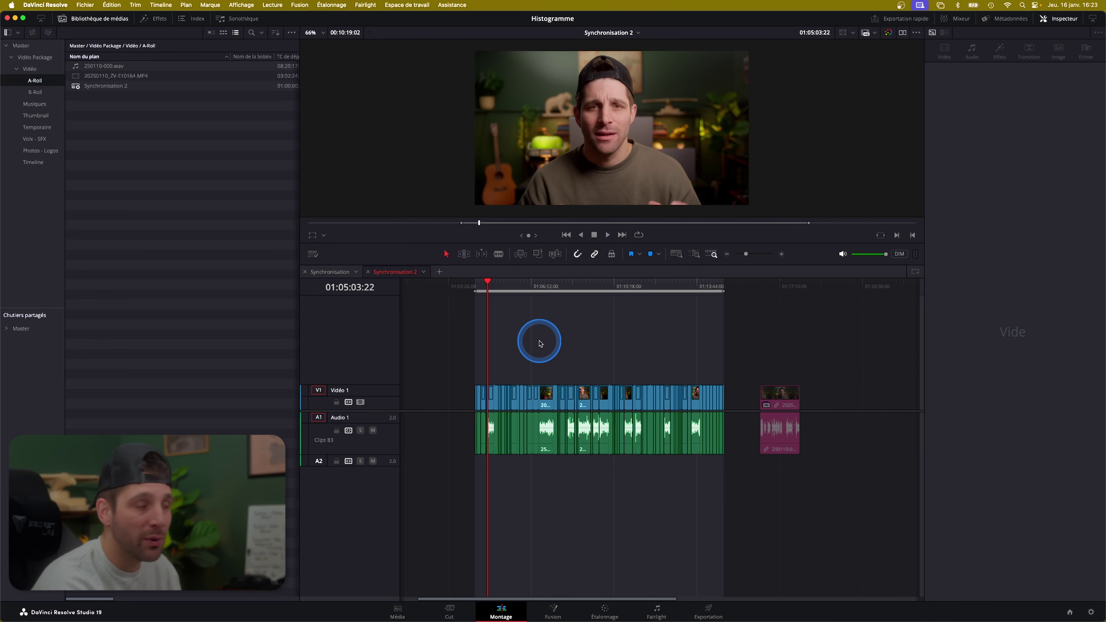
Launch the AutoCut script from DaVinci Resolve and open its AutoCut Repeat tool
left_click(399, 5)
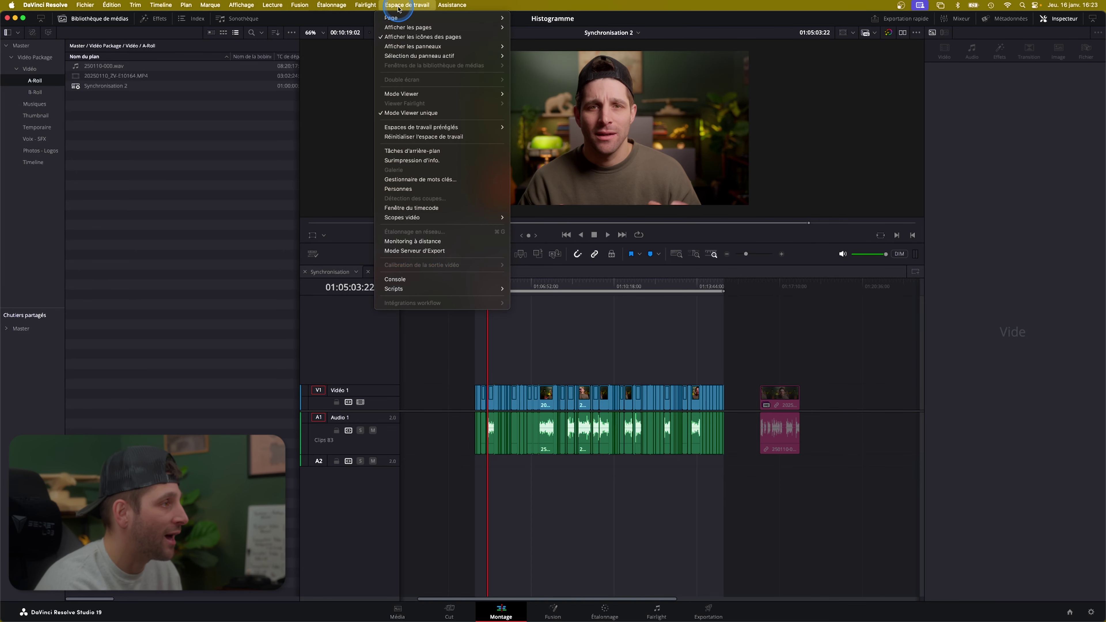
mouse_move(488, 291)
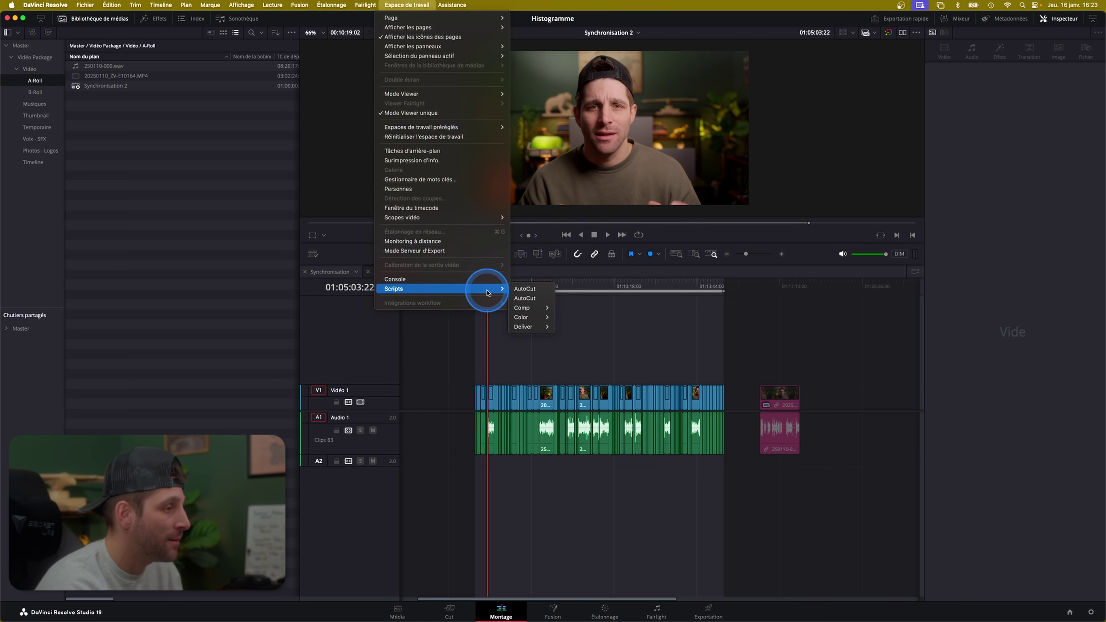
left_click(533, 290)
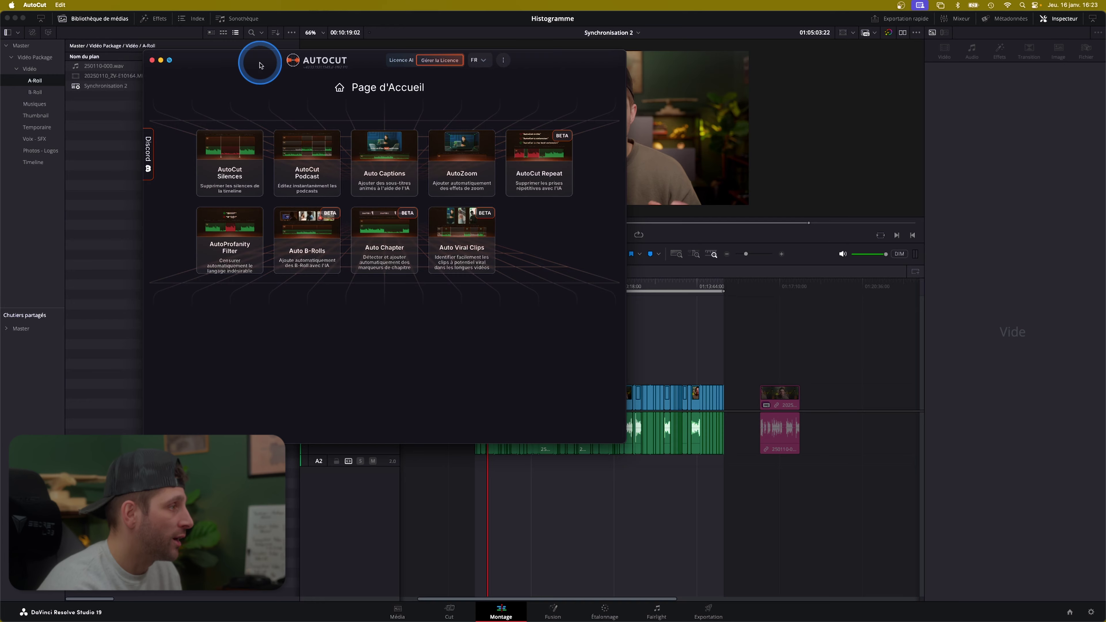
left_click_drag(259, 65, 358, 108)
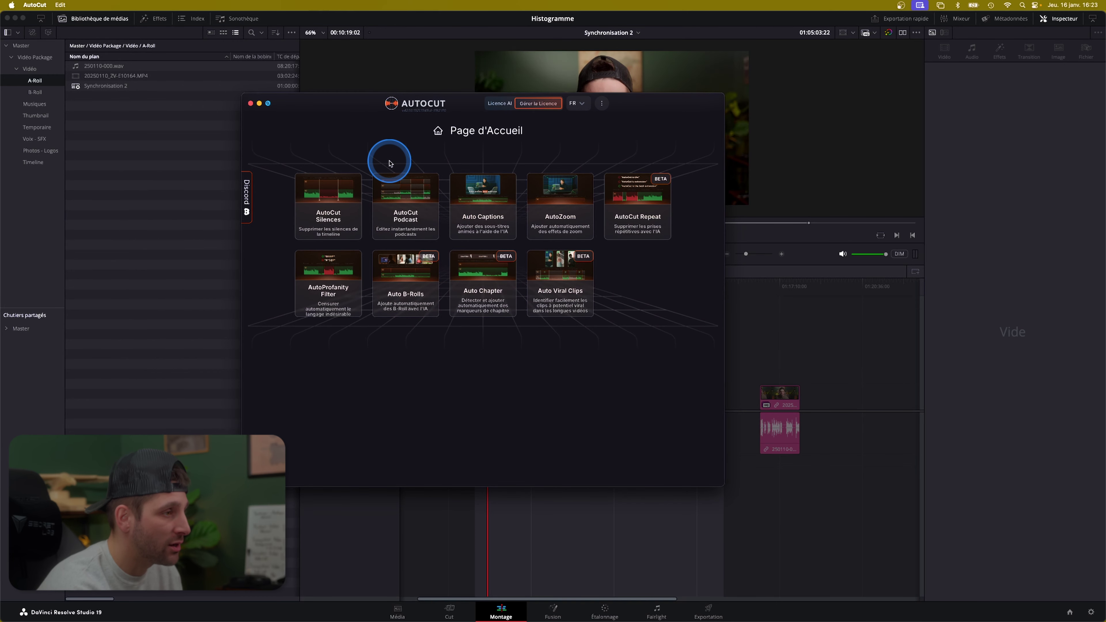
left_click(642, 212)
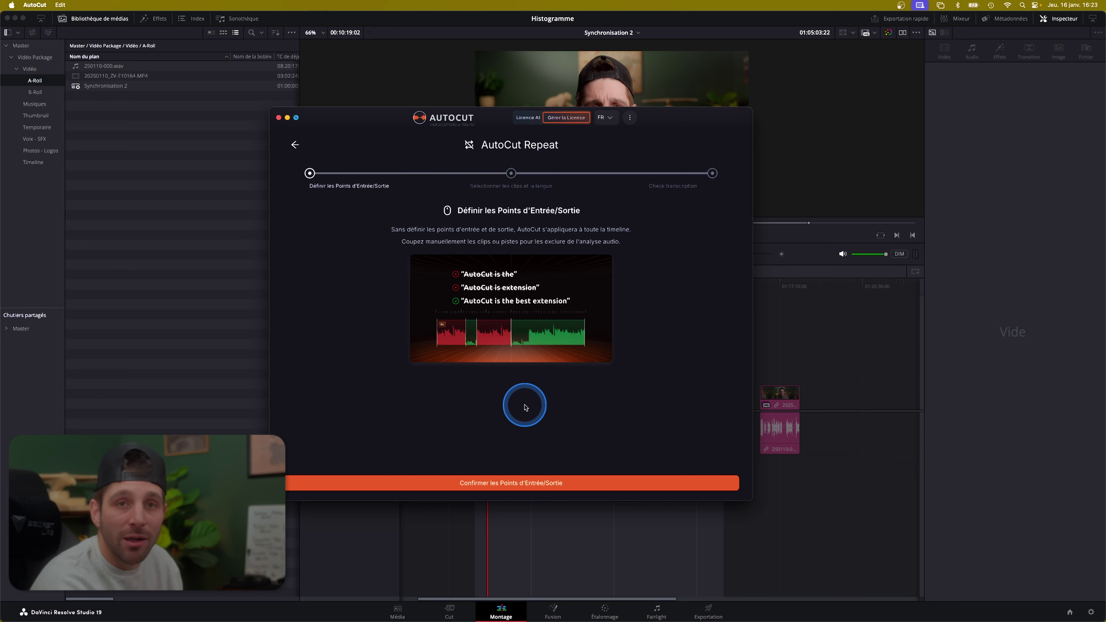
Confirm the in and out points and generate the transcription in French with the Précis algorithm on tracks A1 and A2
left_click(526, 484)
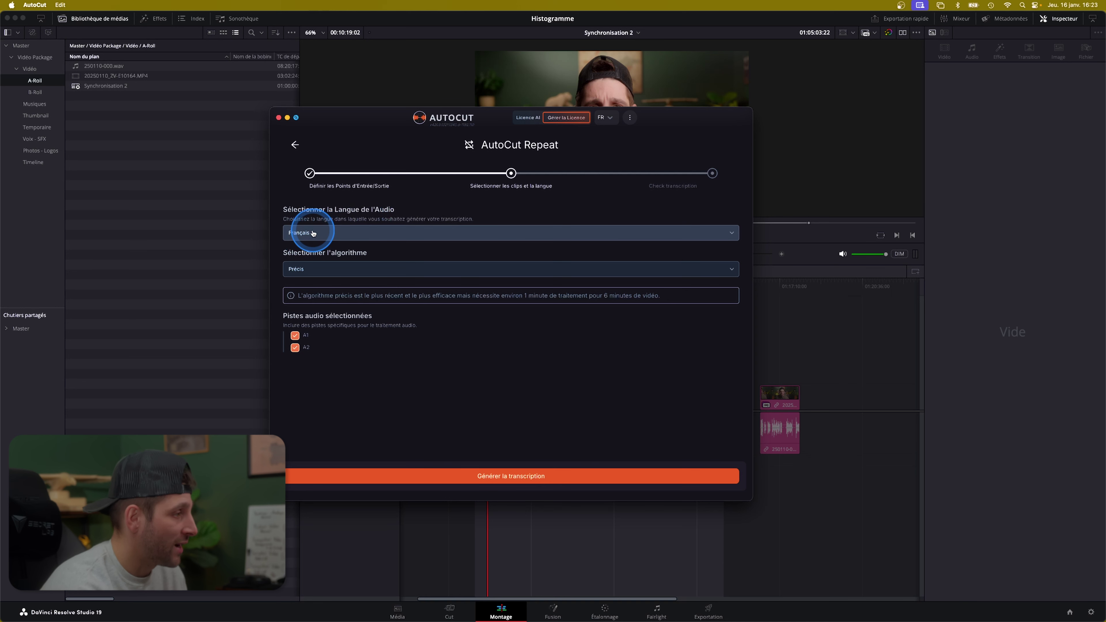
left_click(351, 271)
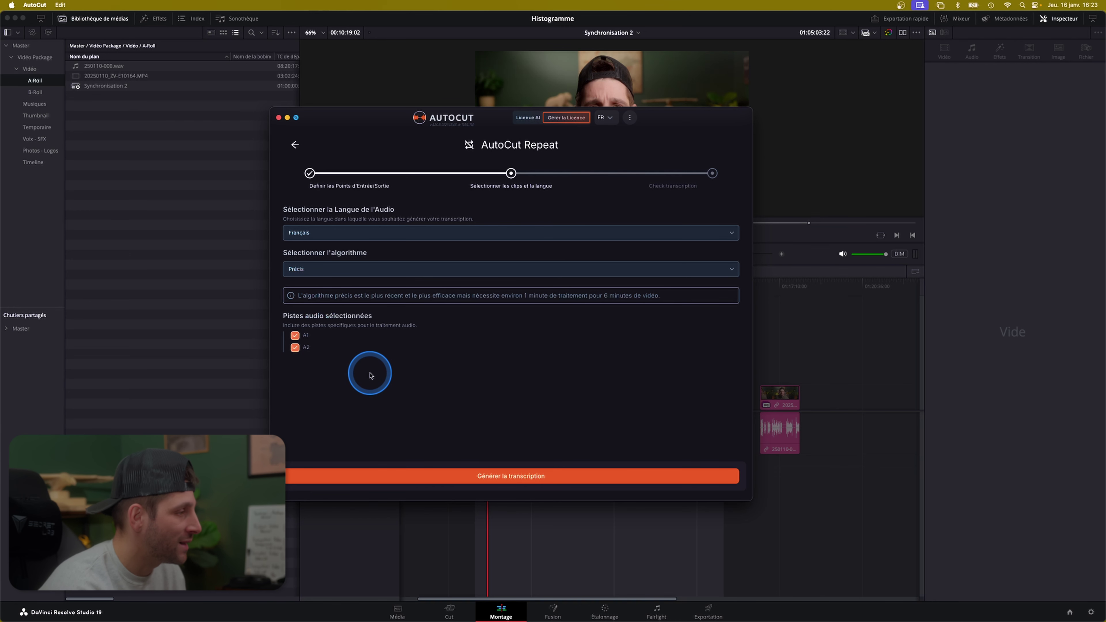
left_click(522, 479)
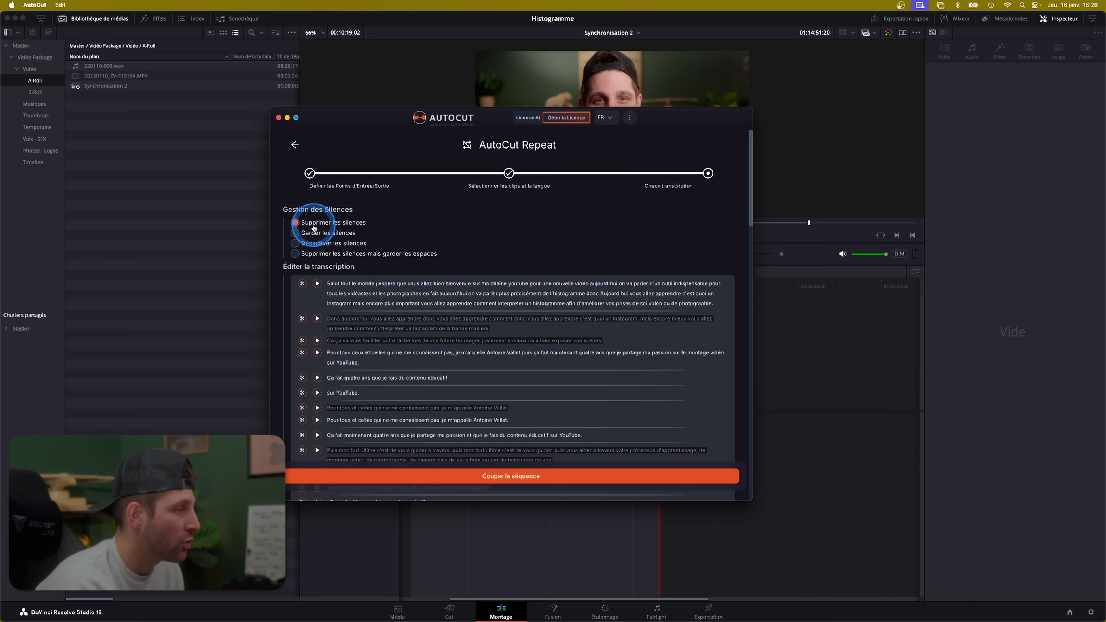
Review the kept and struck-out transcription lines and preview the struck-out duplicate of the self-introduction
scroll(328, 237, "down", 2)
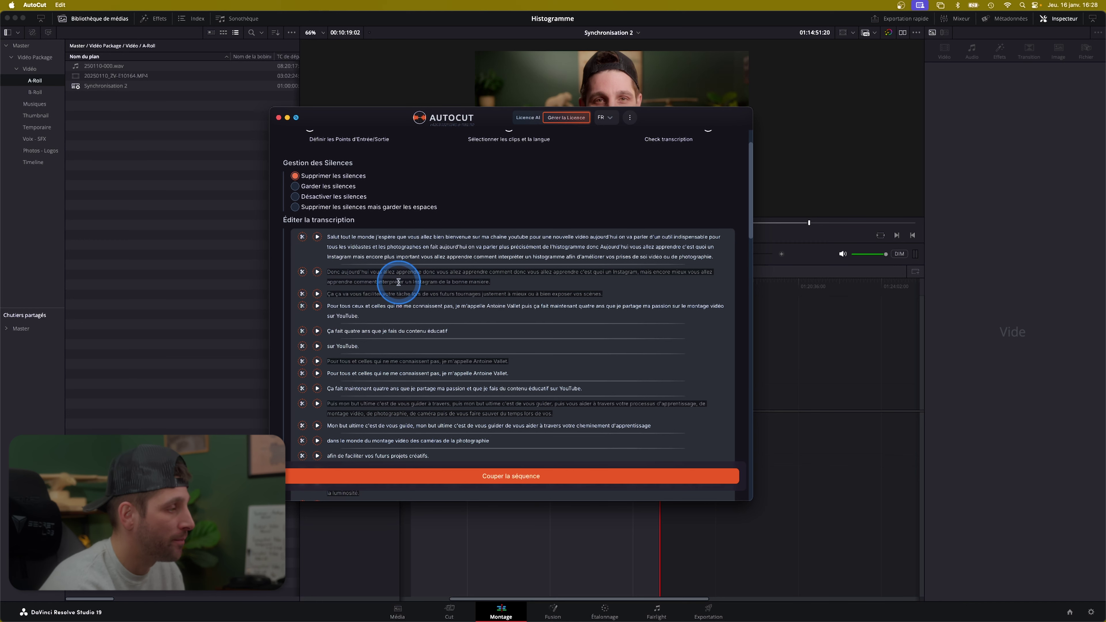
scroll(383, 361, "down", 2)
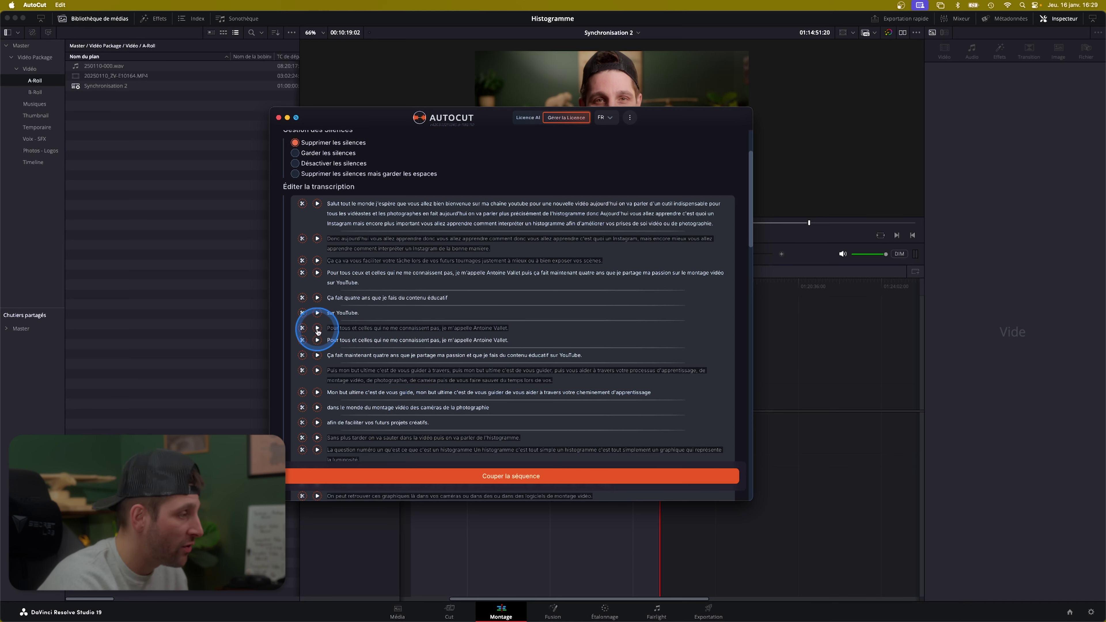
scroll(316, 329, "up", 1)
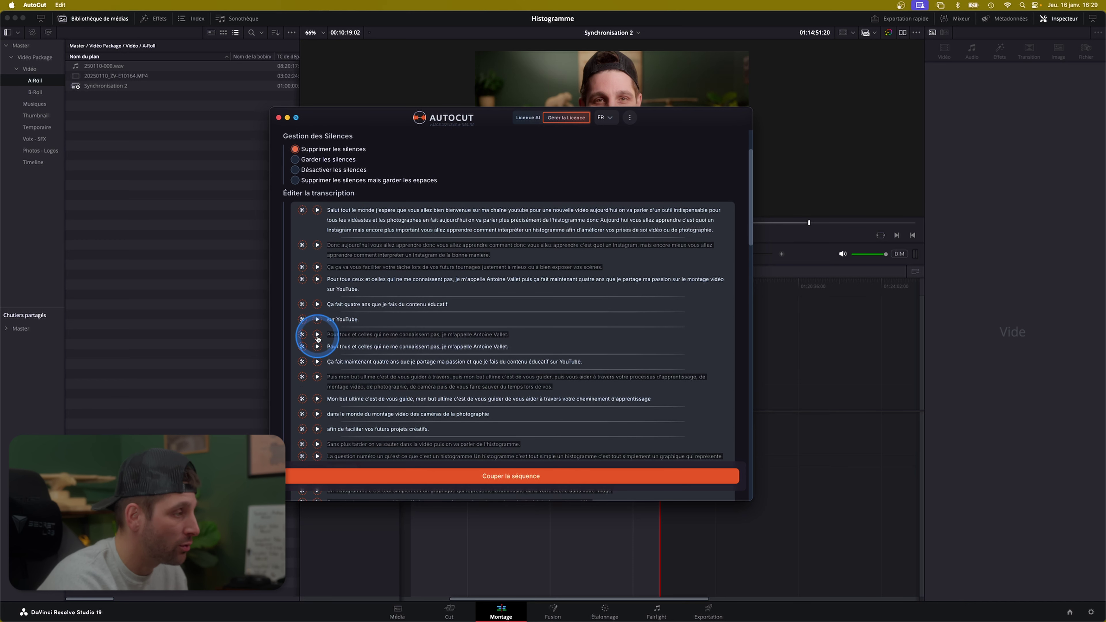
left_click(317, 334)
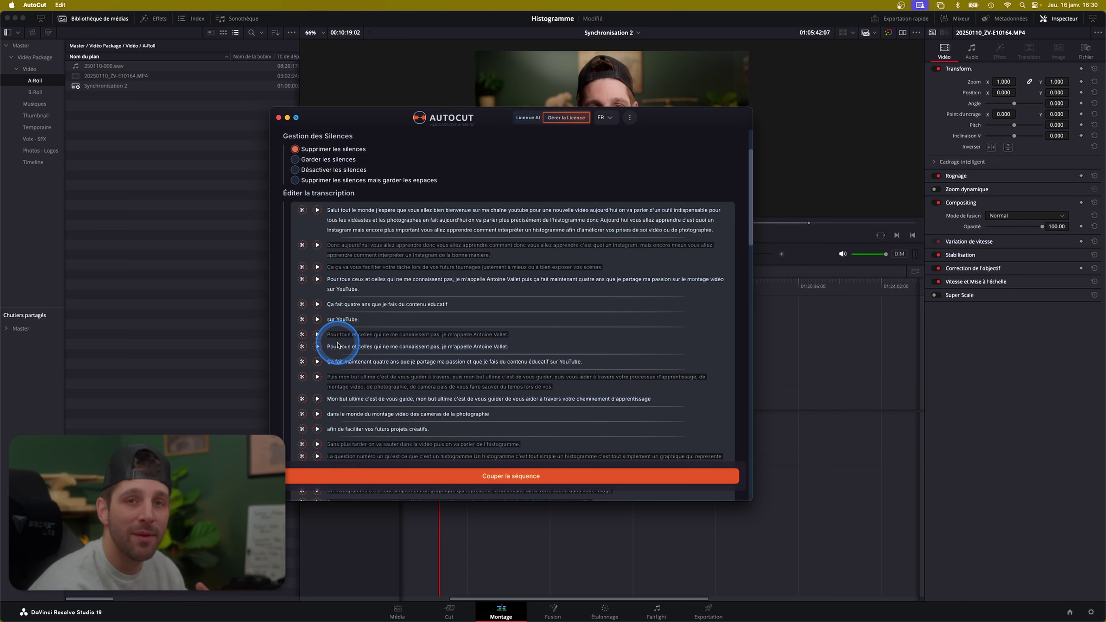
Restore the duplicate self-introduction line, mark it for cutting again, and cut the sequence with silences removed
left_click(303, 339)
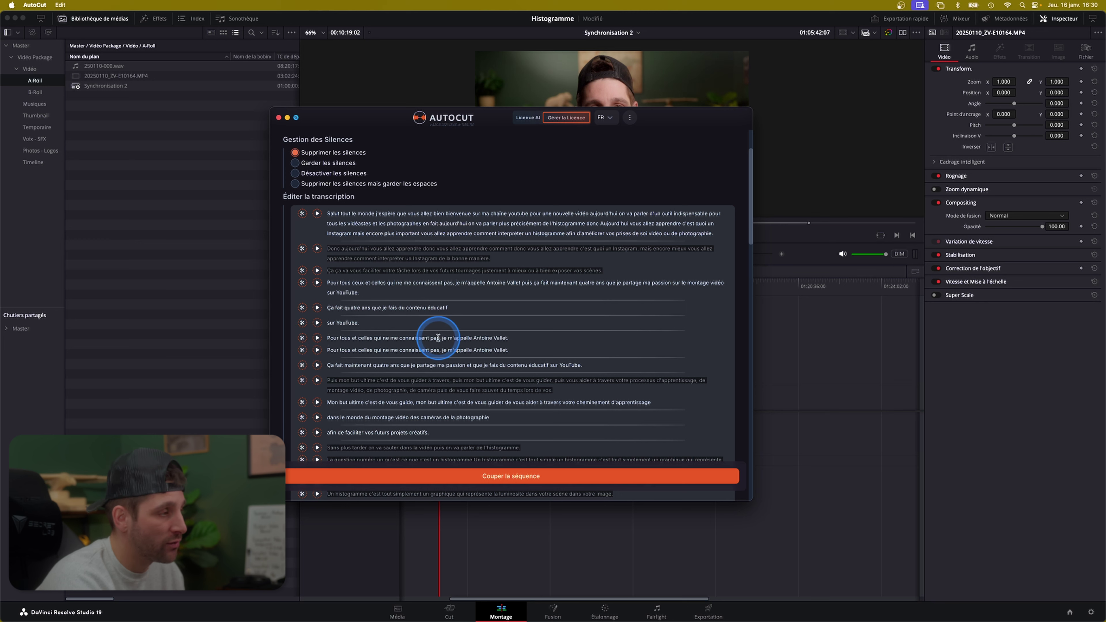
left_click(302, 338)
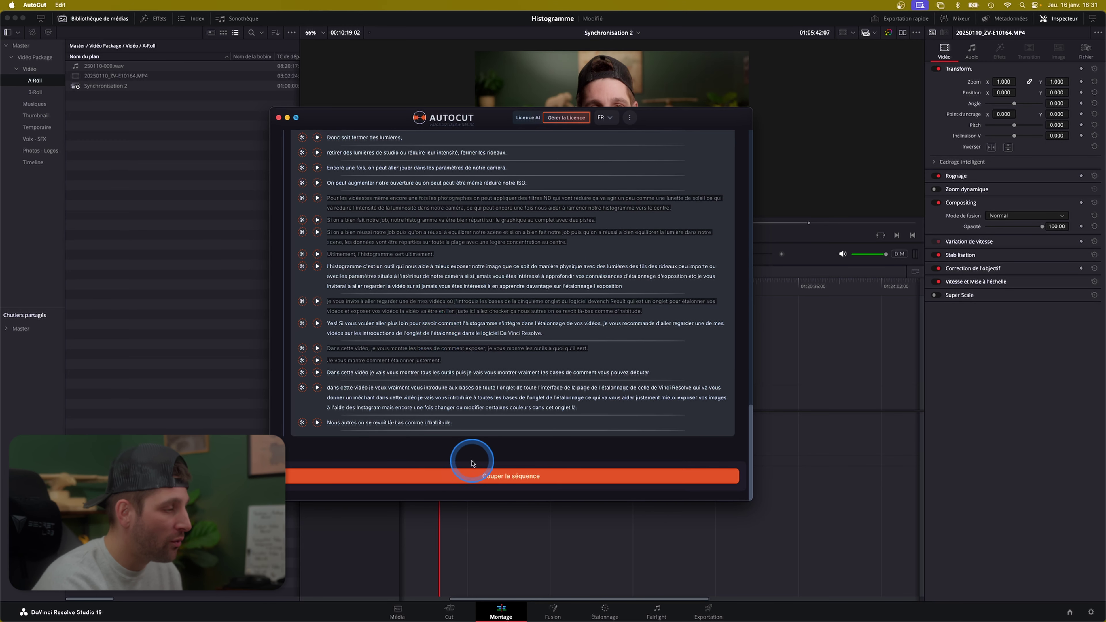
left_click(505, 477)
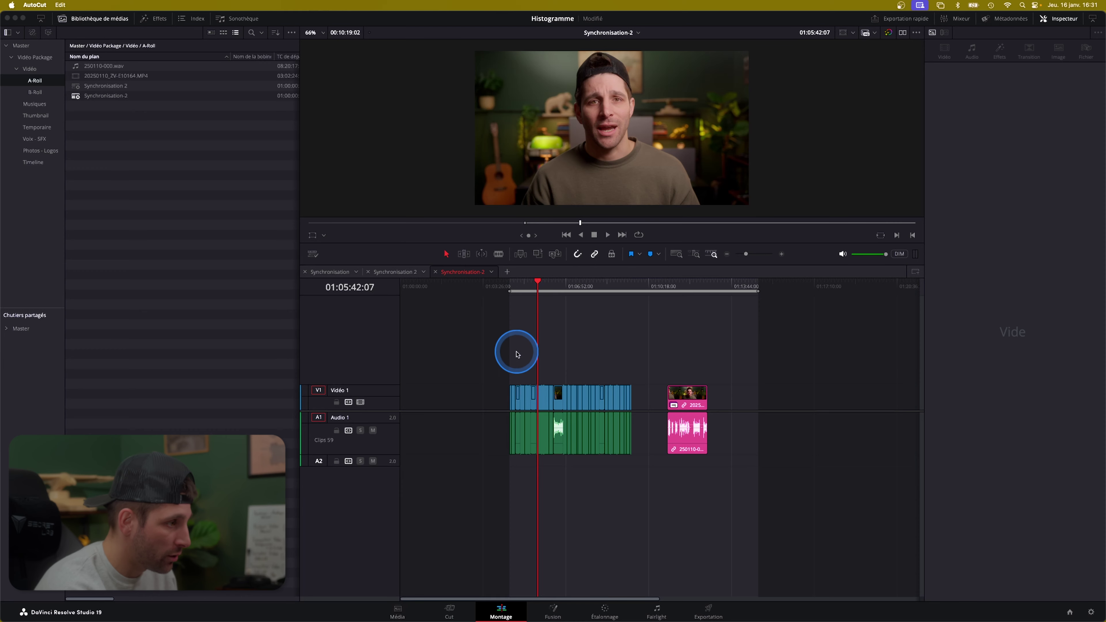
Examine the shortened sequence on the timeline from its first clip to its last
left_click(509, 293)
key("super+equal")
key("super+equal")
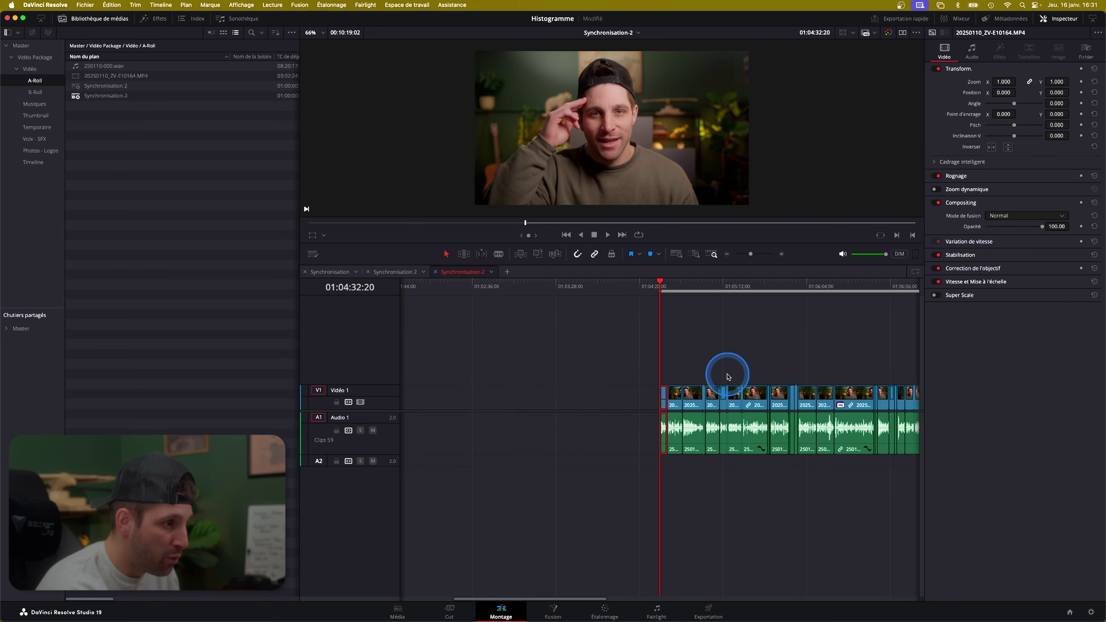
scroll(727, 377, "right", 5)
scroll(728, 376, "down", 2)
scroll(722, 368, "right", 3)
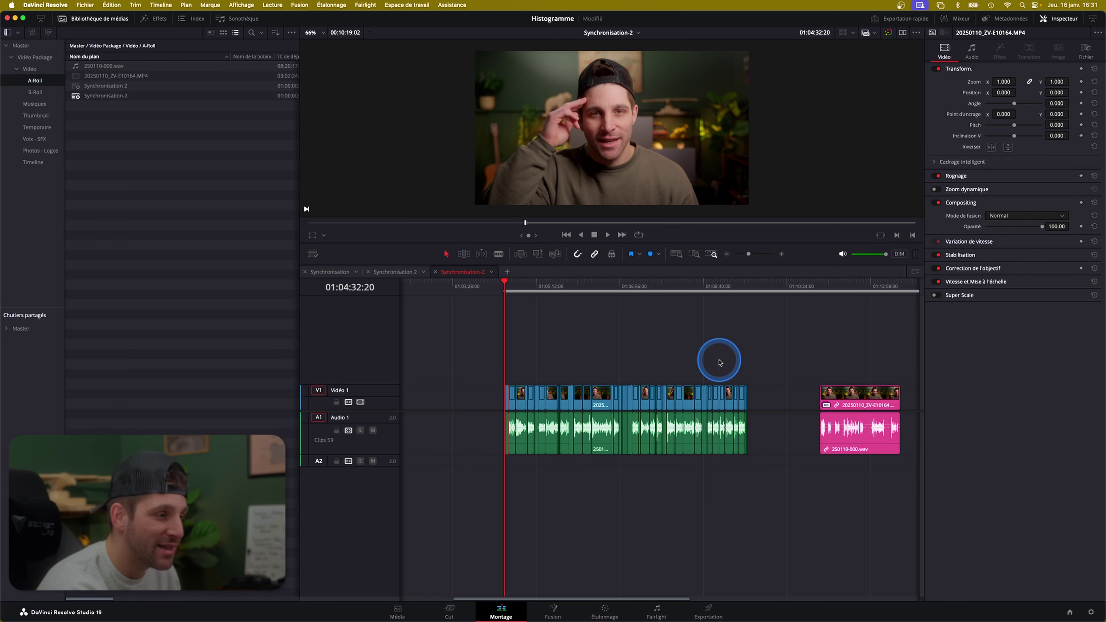
left_click_drag(556, 434, 735, 461)
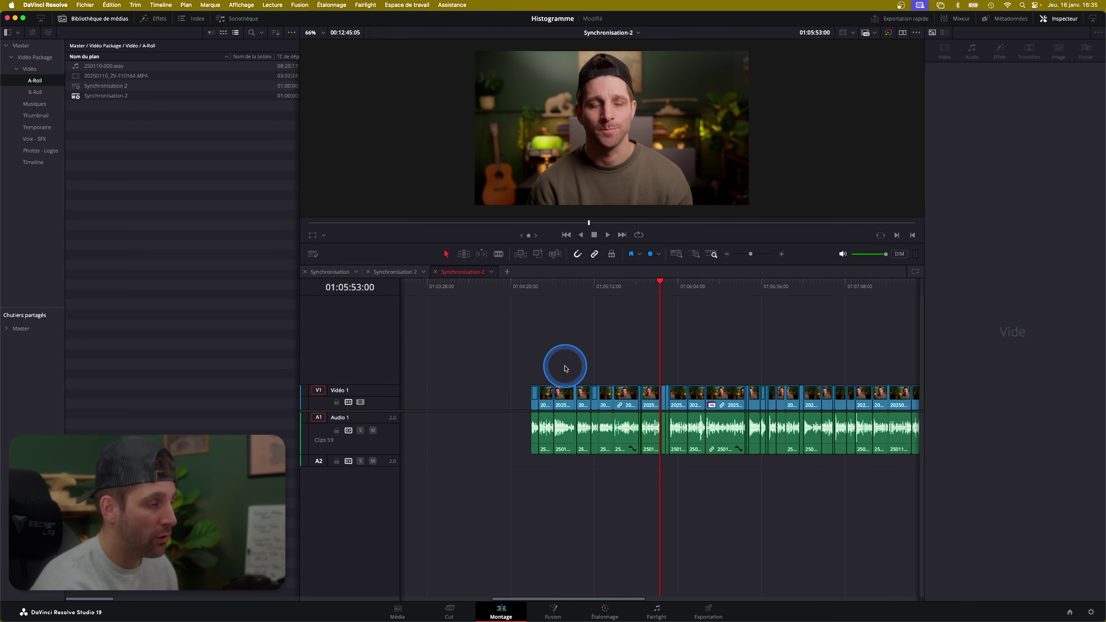
Select the short run of clips around the playhead and mark it as the in and out range
scroll(565, 368, "right", 4)
scroll(570, 314, "left", 1)
left_click_drag(583, 349, 702, 481)
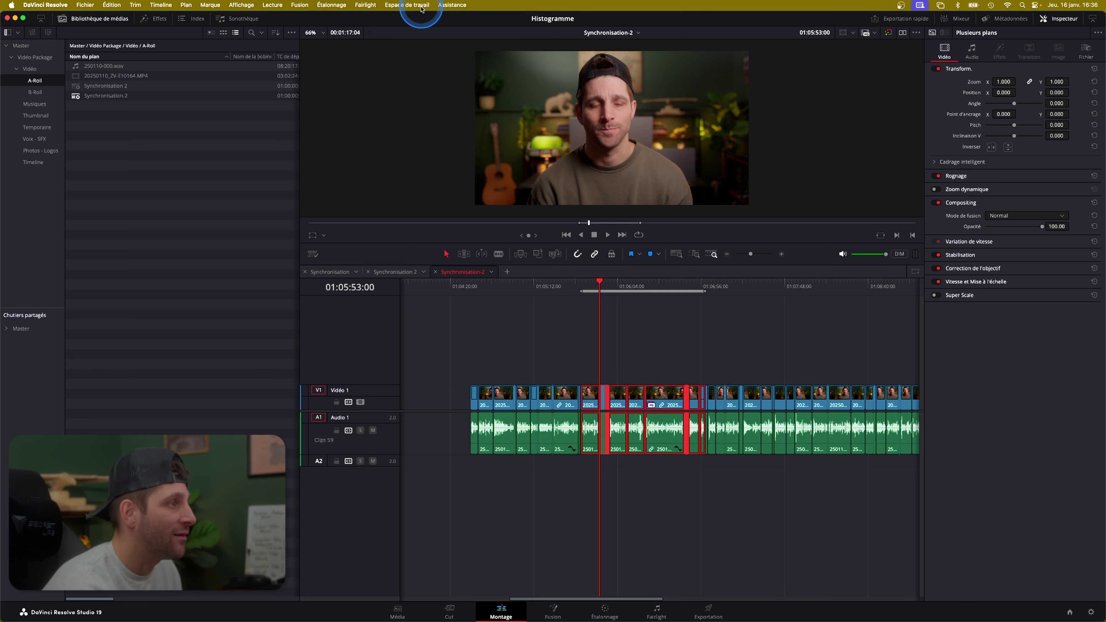
Launch the AutoCut script from DaVinci Resolve again and open its Auto B-Rolls tool
left_click(421, 8)
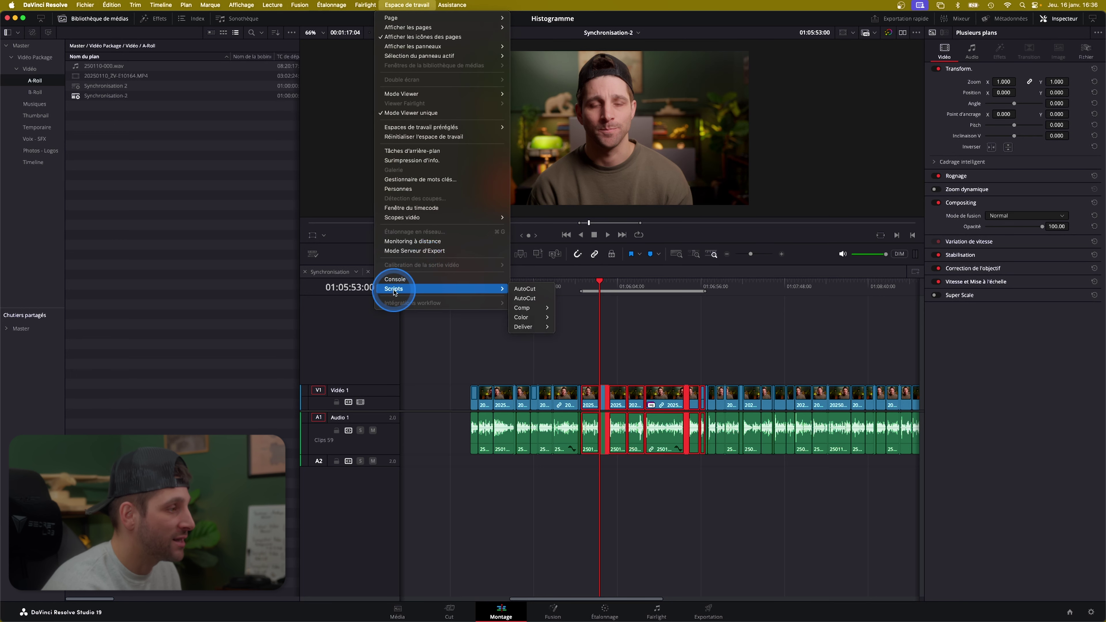
mouse_move(414, 289)
left_click(526, 289)
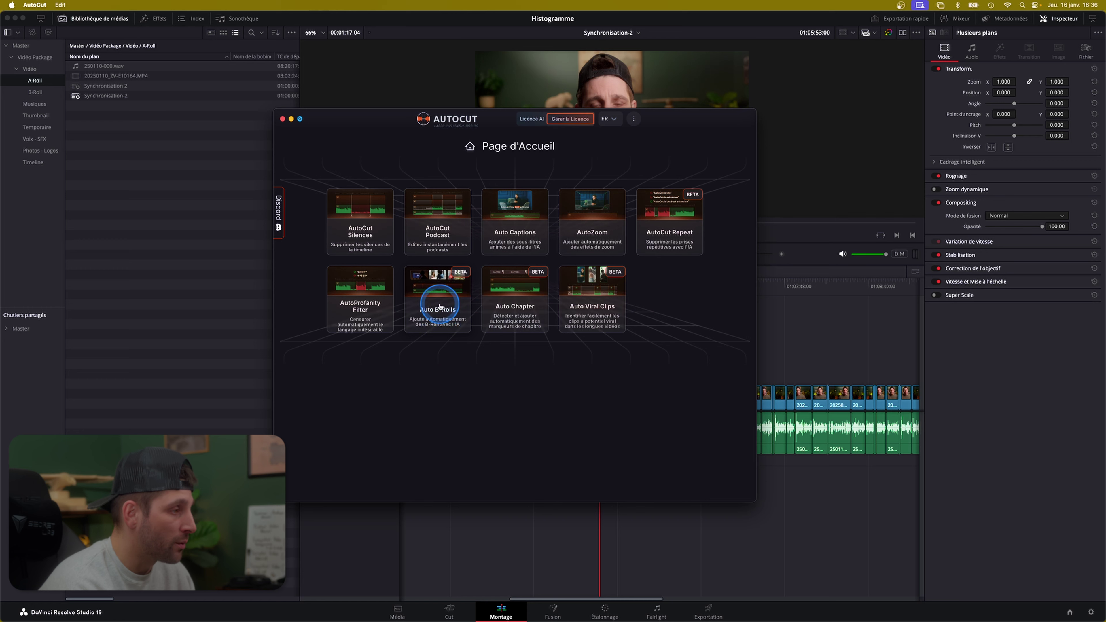
left_click(440, 307)
Confirm the in and out points and generate B-roll suggestions for French audio, lasting 2 to 10 seconds each
left_click(481, 393)
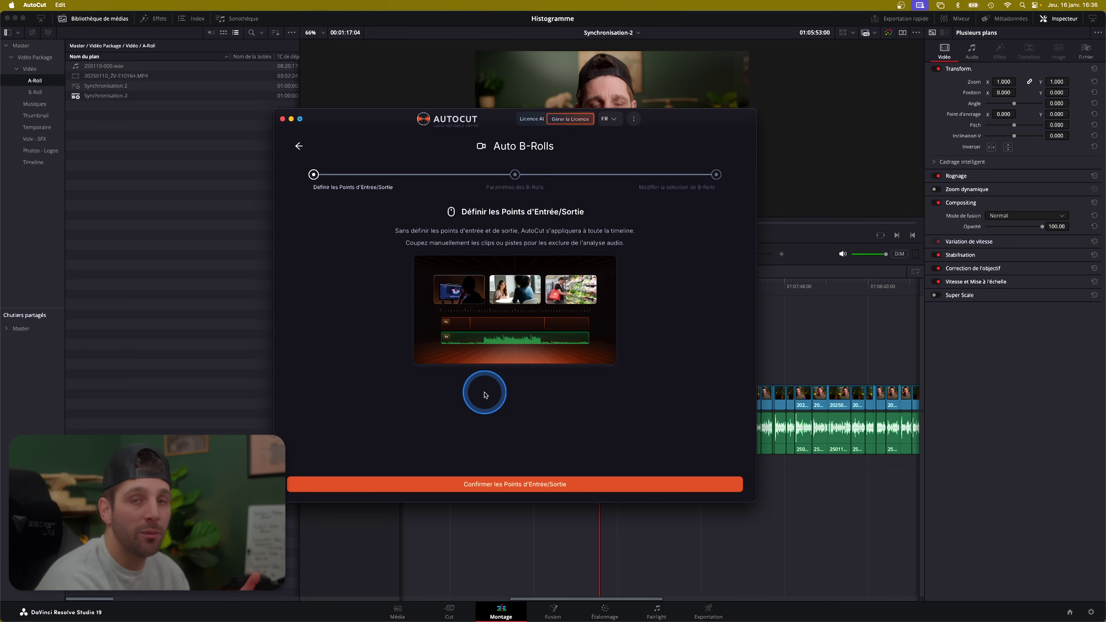
left_click(516, 484)
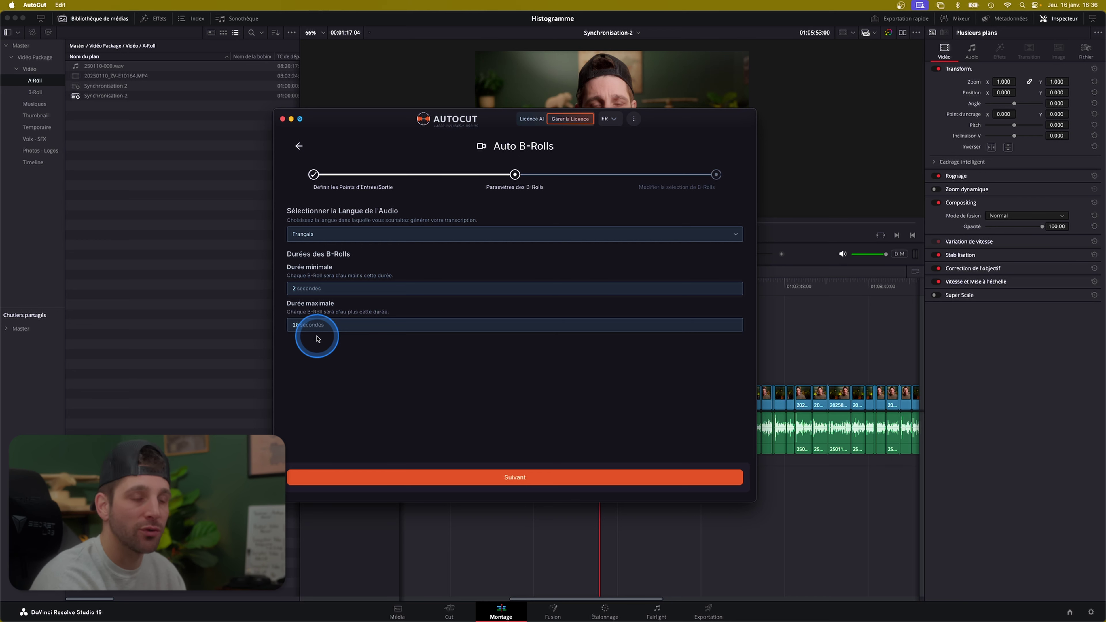
left_click(522, 480)
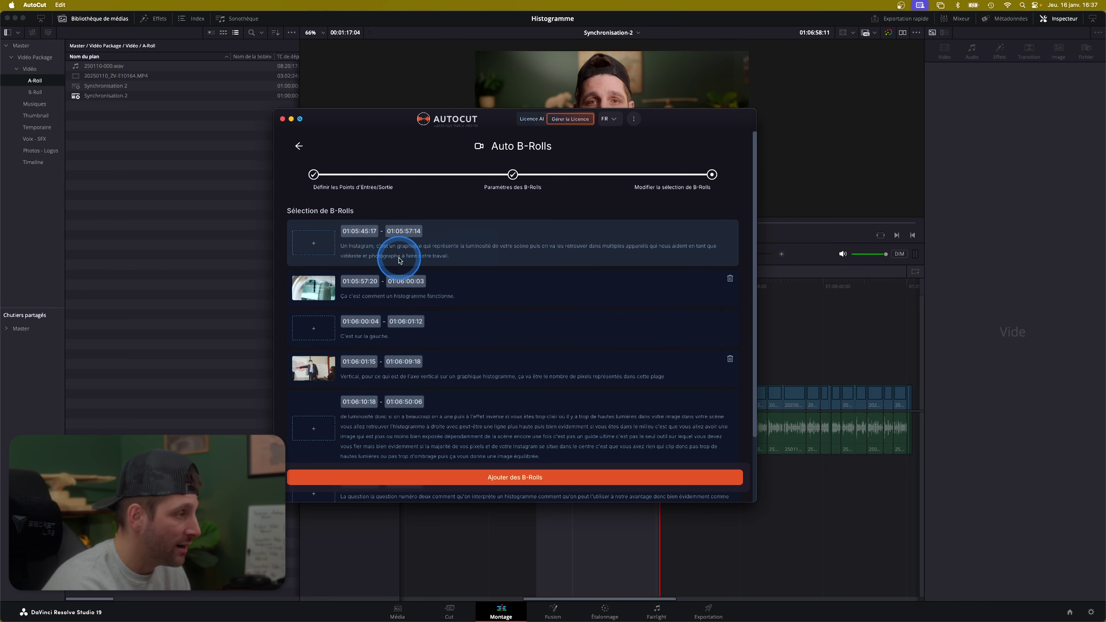
Remove the suggested B-rolls from the segments starting at 01:05:57:20 and 01:06:01:15
scroll(310, 248, "down", 1)
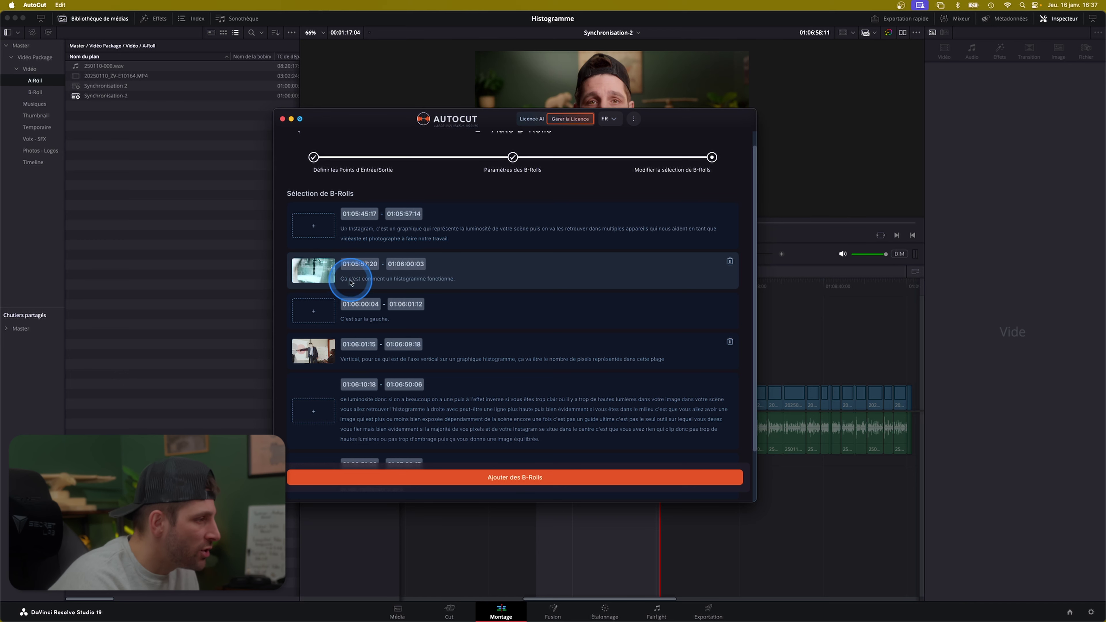
scroll(353, 355, "up", 1)
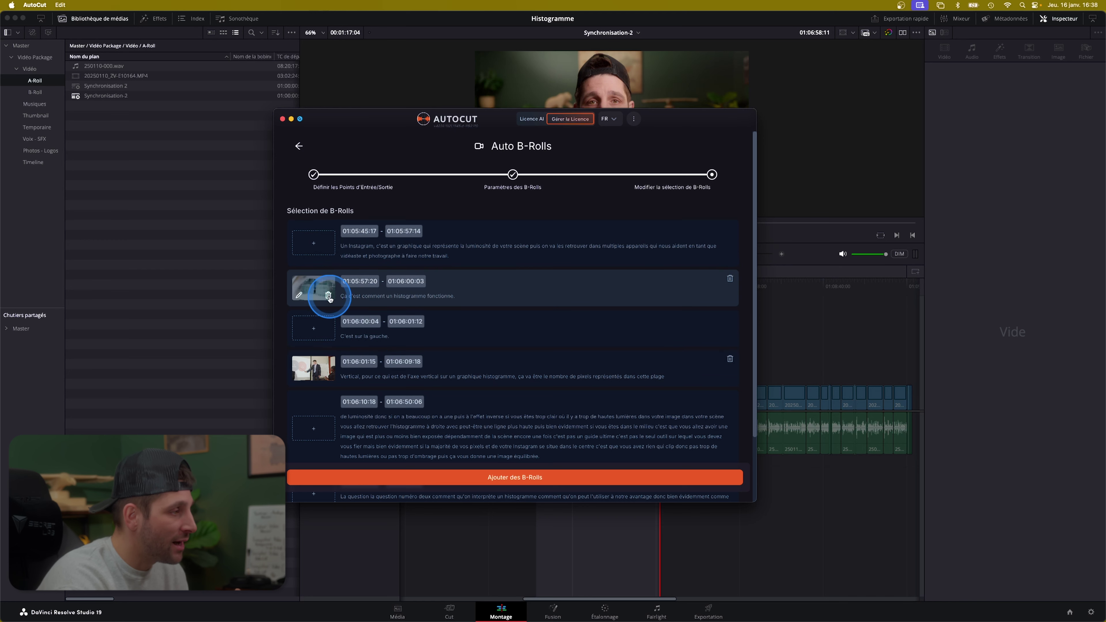
left_click(315, 371)
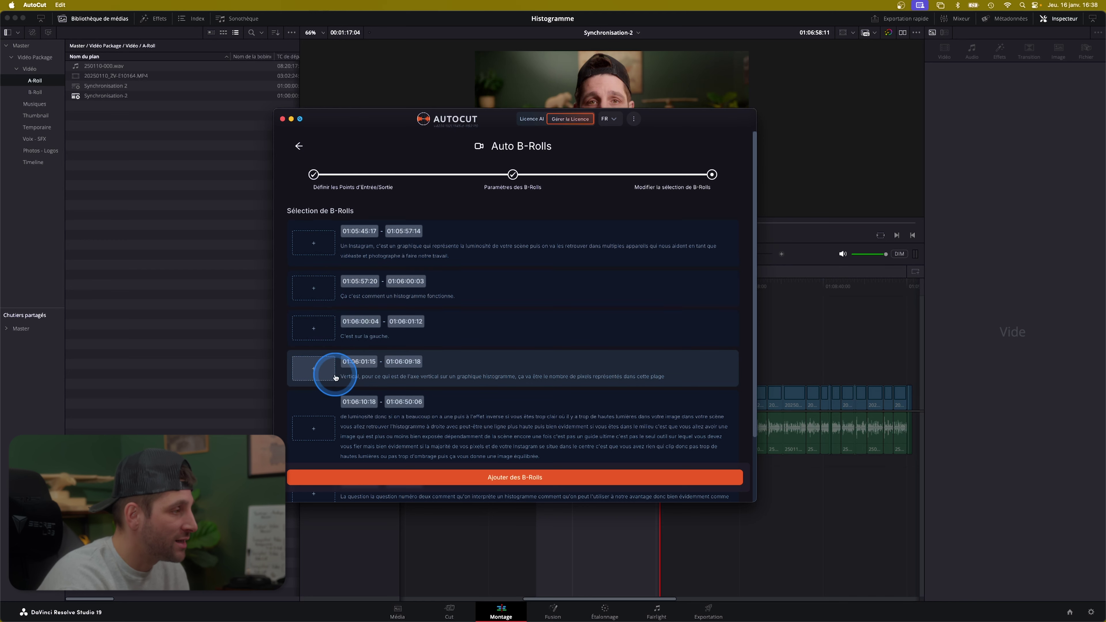
scroll(341, 247, "down", 3)
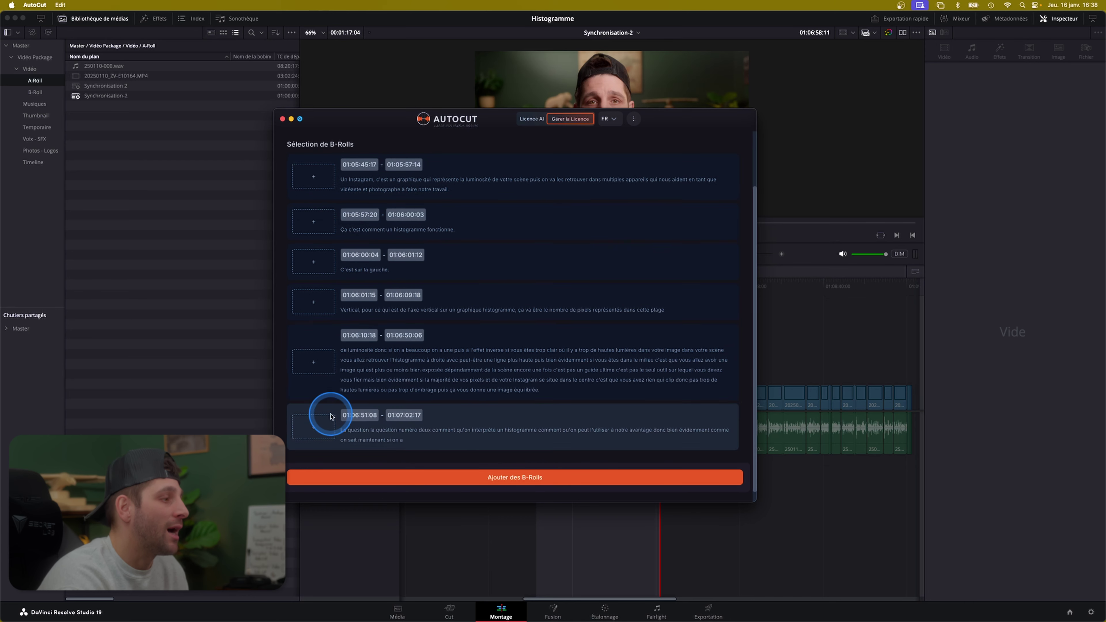
scroll(307, 363, "up", 2)
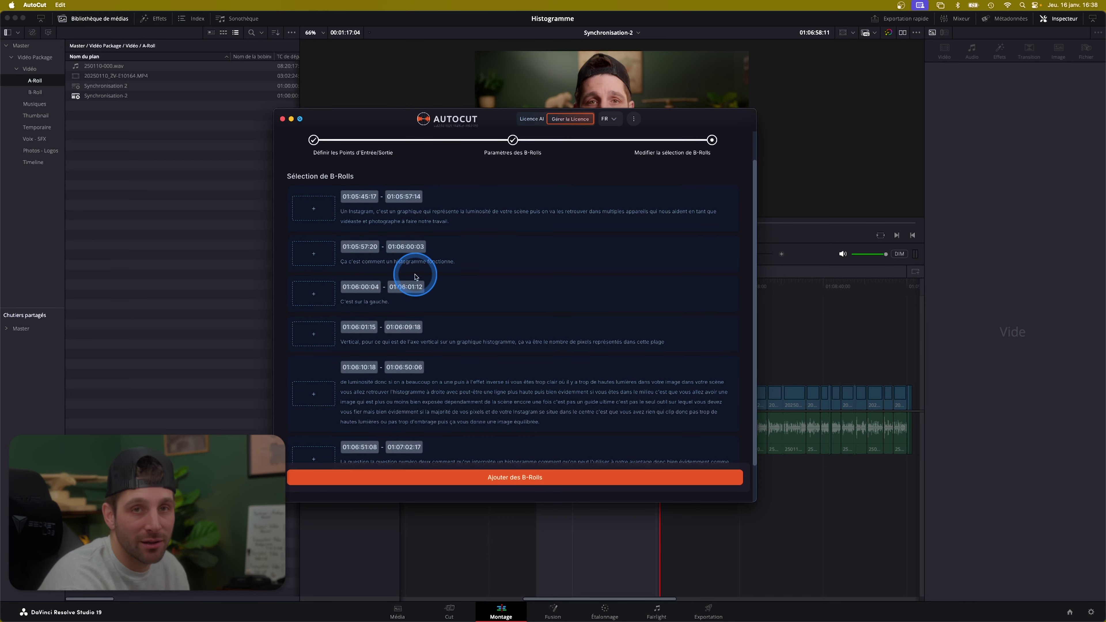